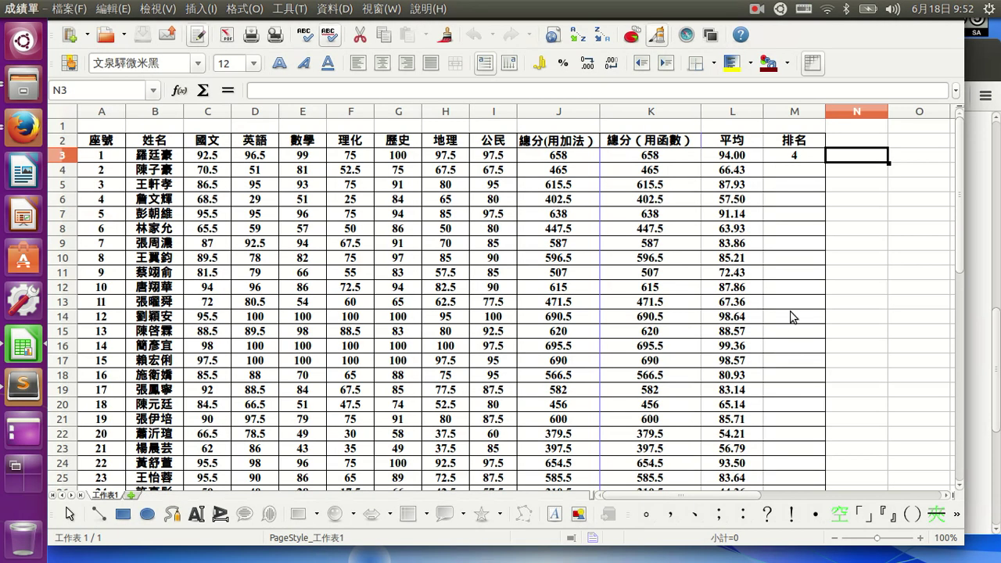
Examine the score table, the total formula in K3 and the RANK formula in M3
scroll(777, 321, "down", 4)
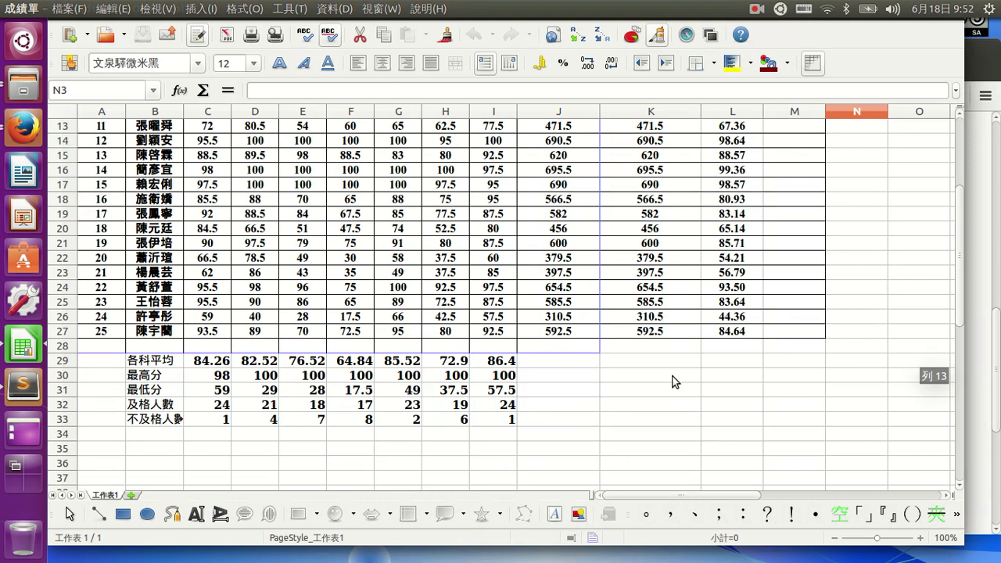
scroll(626, 157, "up", 4)
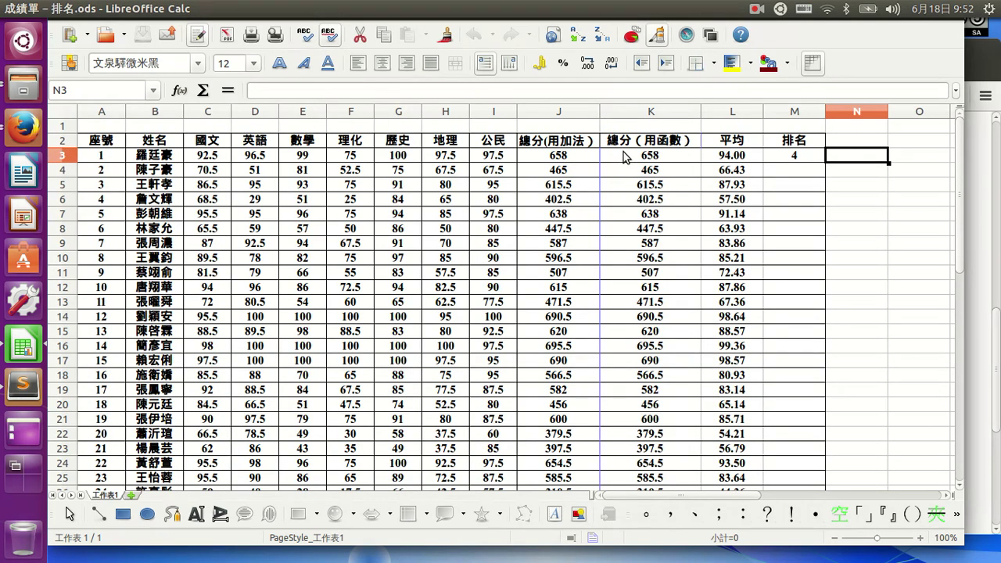
left_click(625, 157)
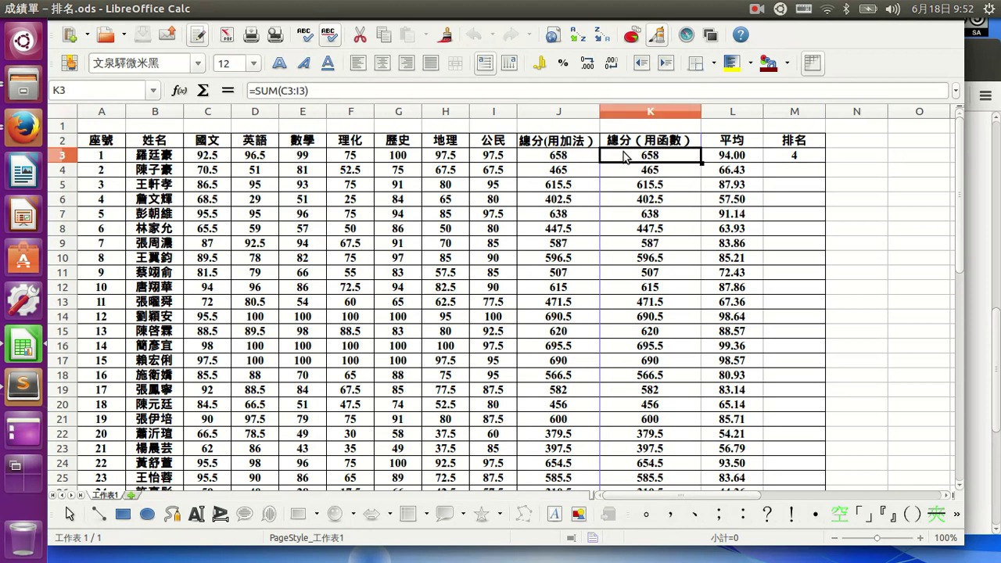
key("Right")
key("Right")
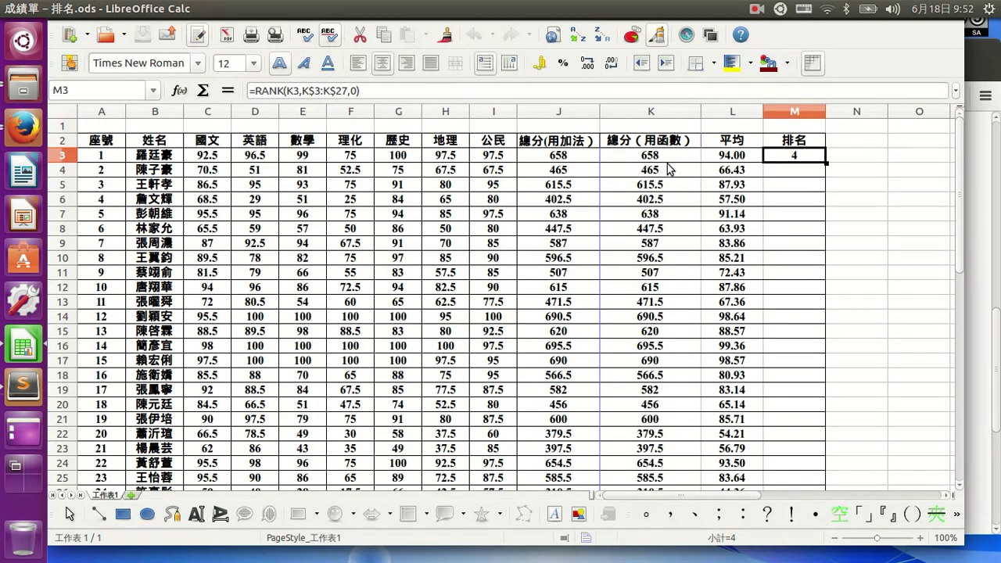
left_click(624, 161)
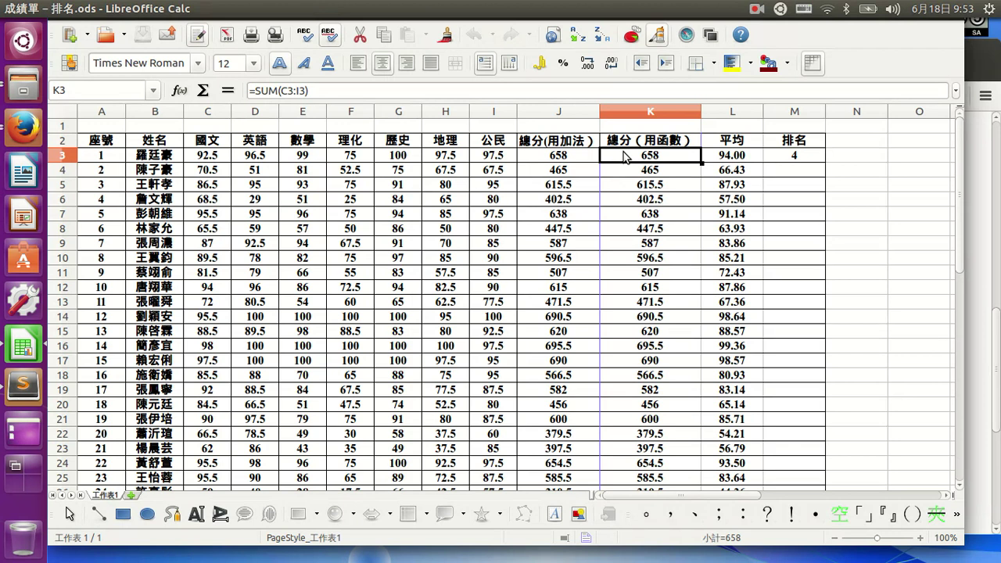
left_click(787, 156)
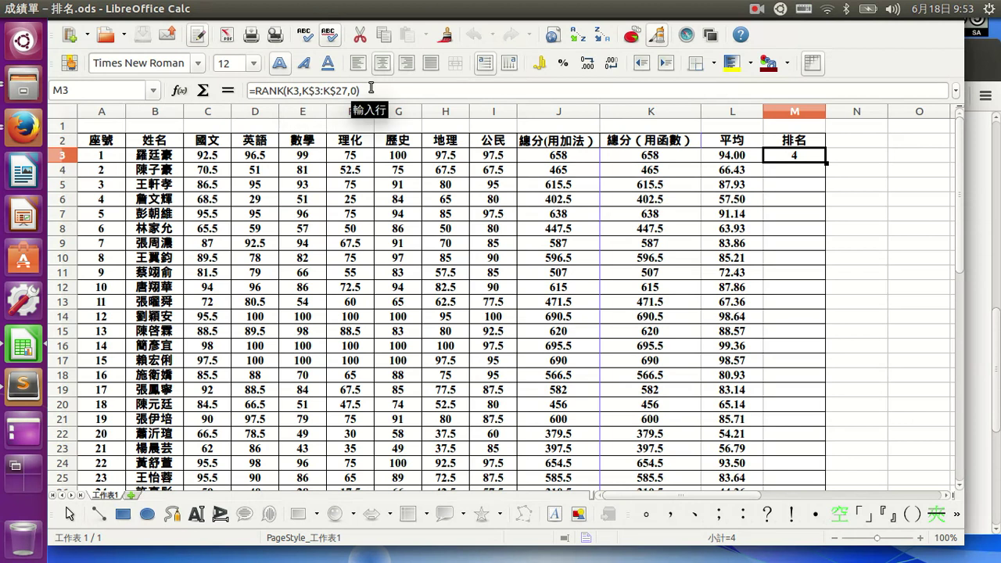
left_click(343, 89)
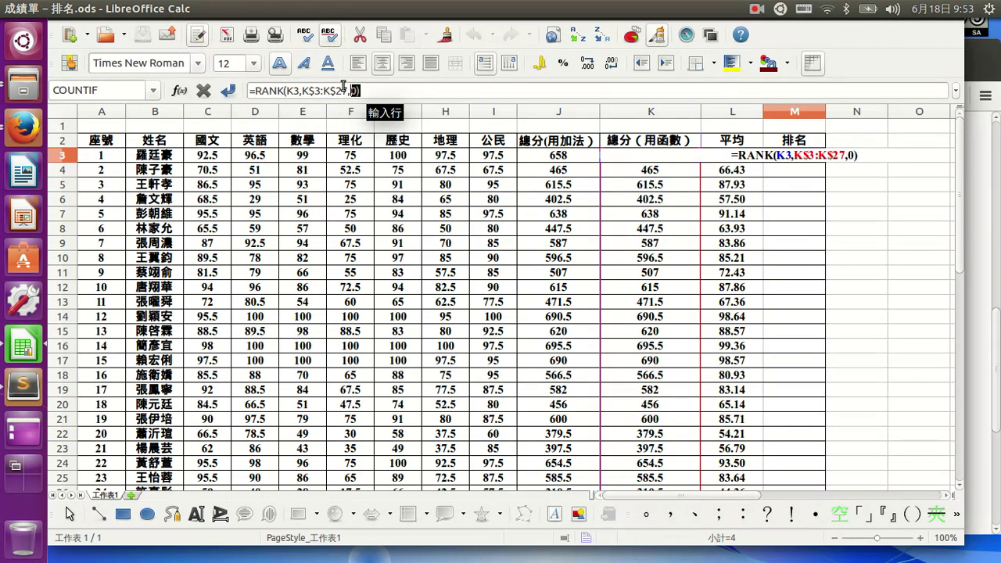
key("Escape")
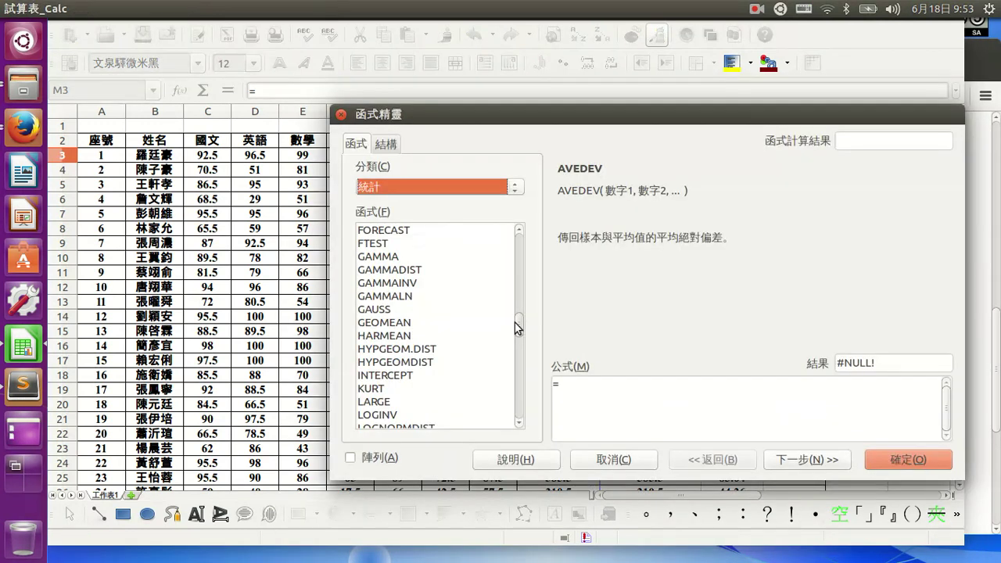
Choose the RANK function from the statistical (統計) category for cell M3
left_click_drag(516, 327, 516, 359)
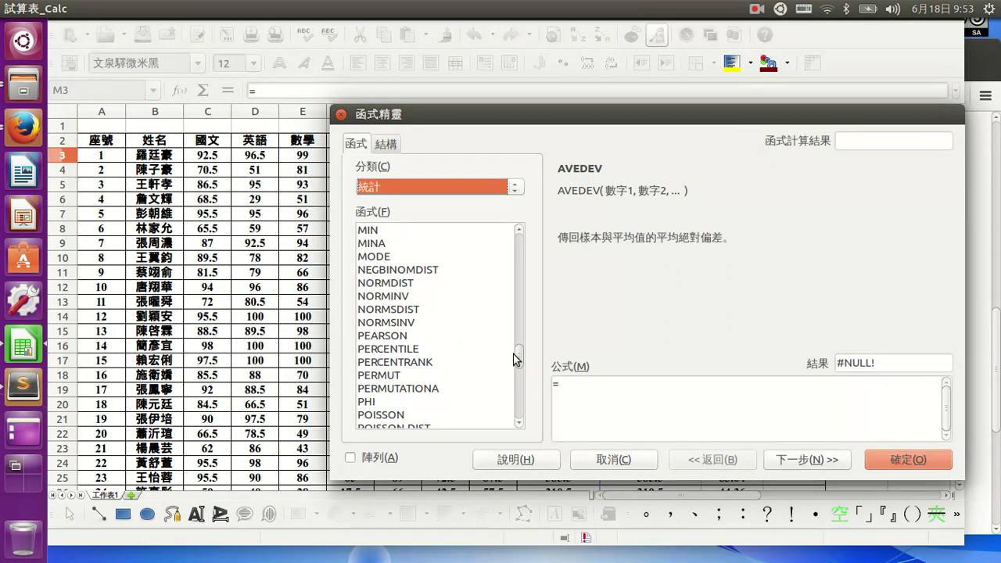
scroll(438, 328, "down", 2)
double_click(372, 388)
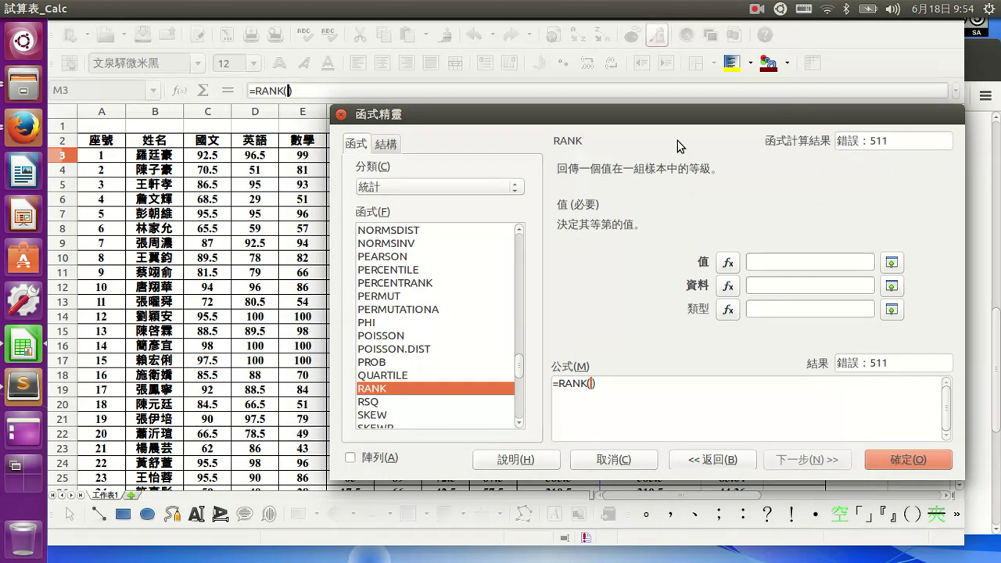
Set the RANK value argument (值) to the first student's total in K3
left_click_drag(653, 113, 474, 170)
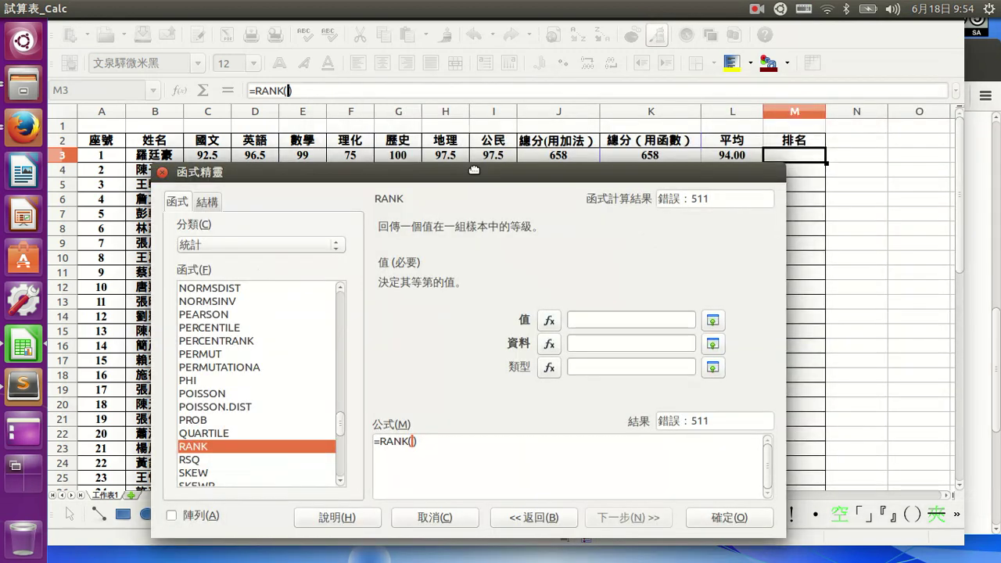
left_click_drag(474, 170, 620, 195)
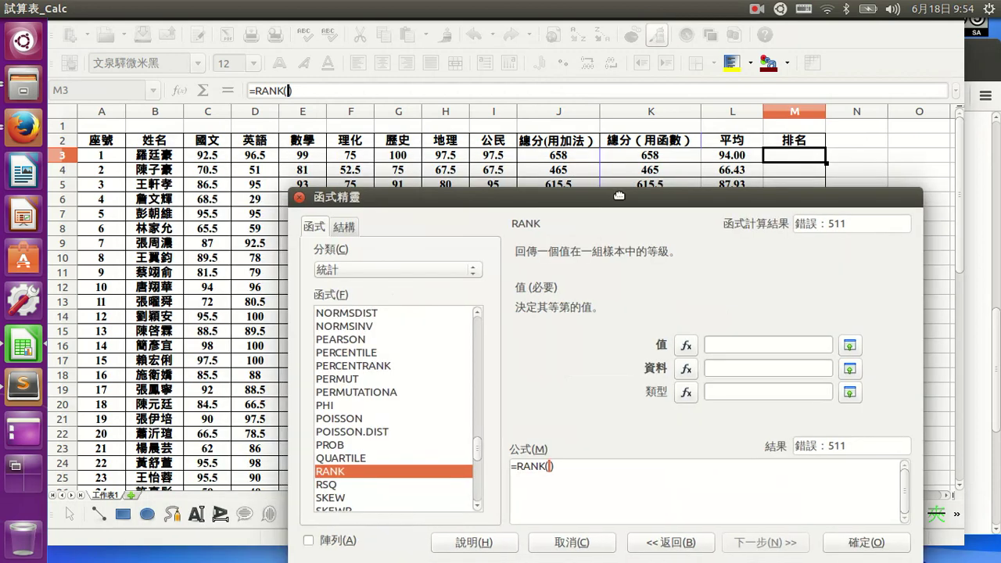
left_click_drag(619, 196, 963, 243)
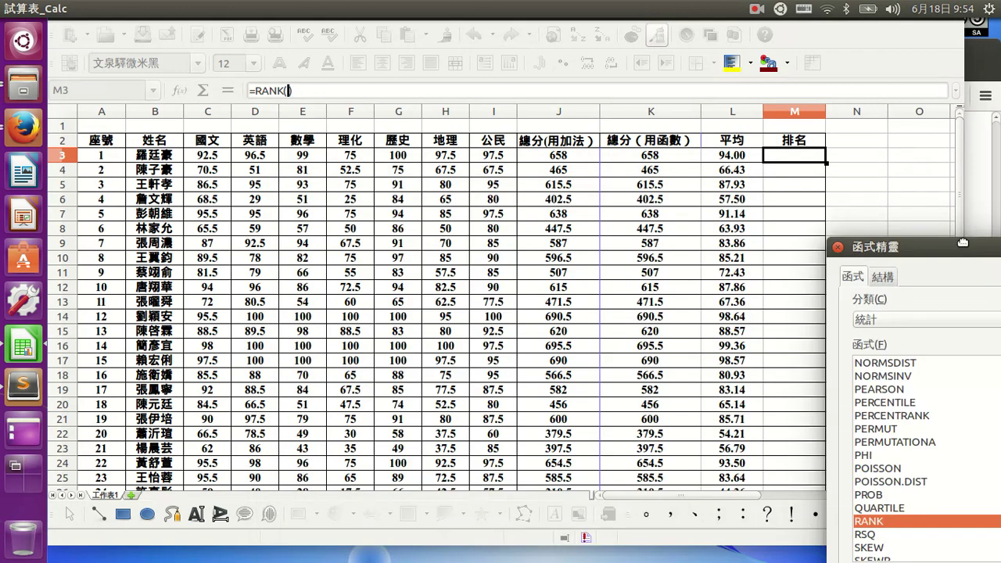
left_click_drag(963, 243, 877, 260)
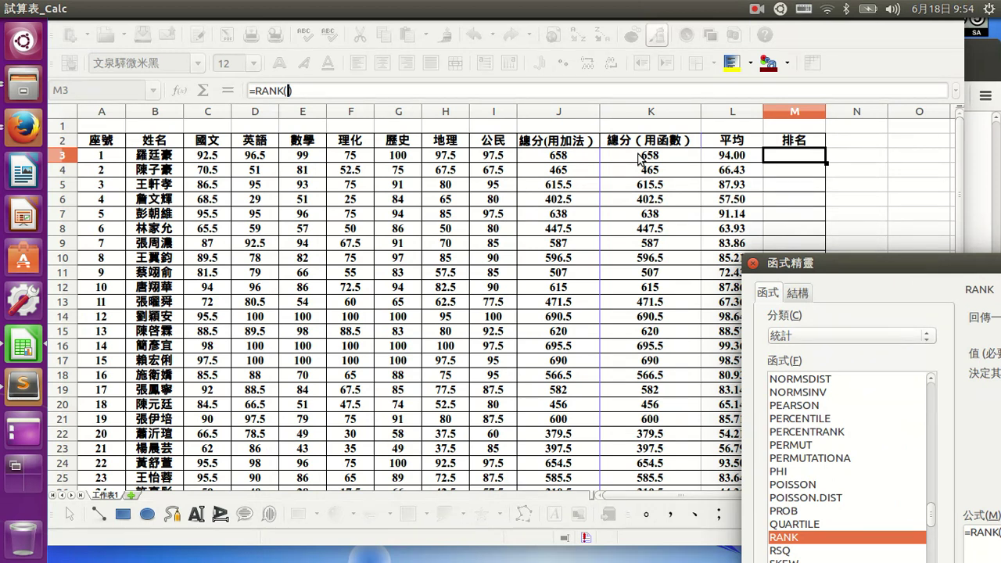
left_click(640, 159)
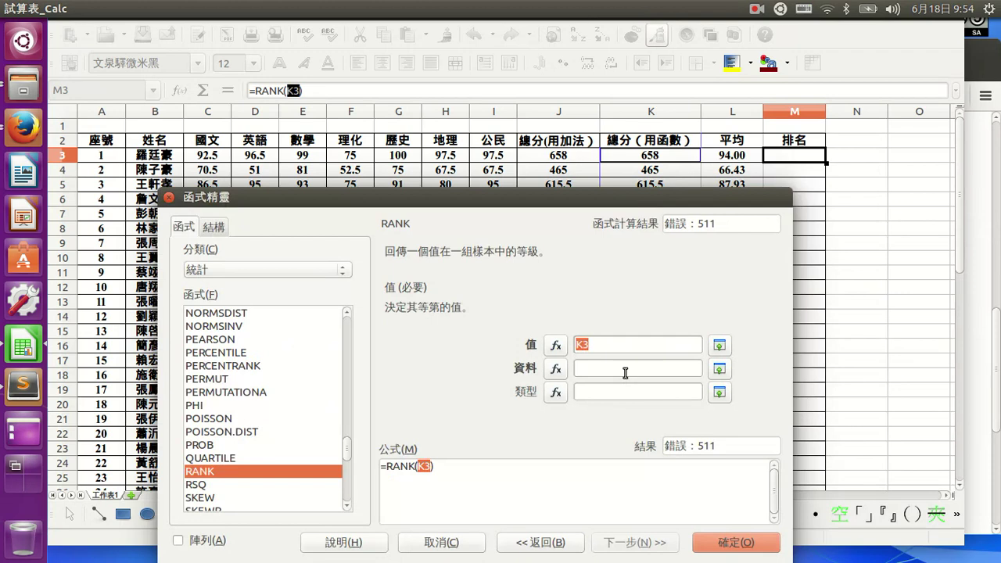
Set the RANK data argument (資料) to the range of totals K3:K27
left_click(626, 368)
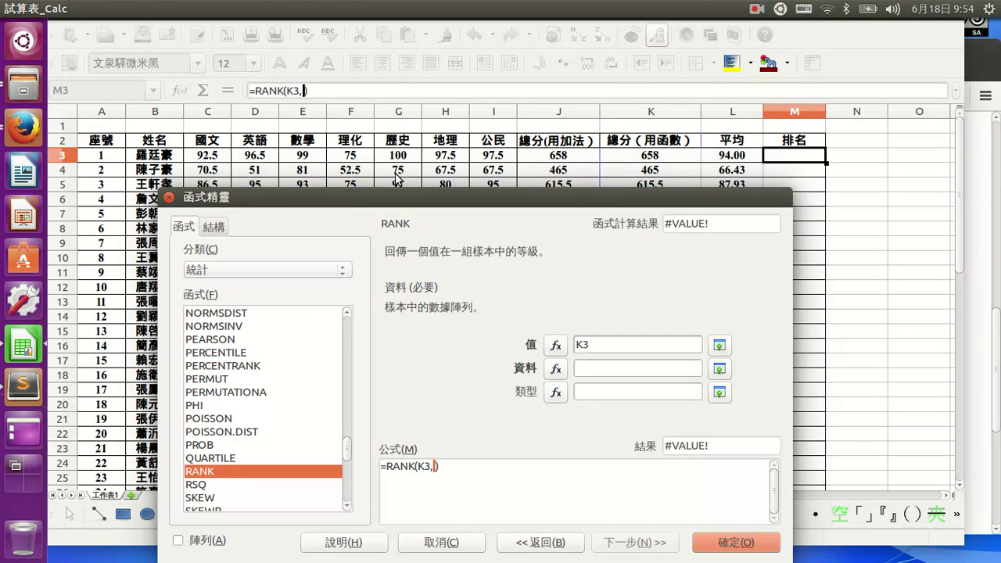
left_click_drag(650, 154, 643, 278)
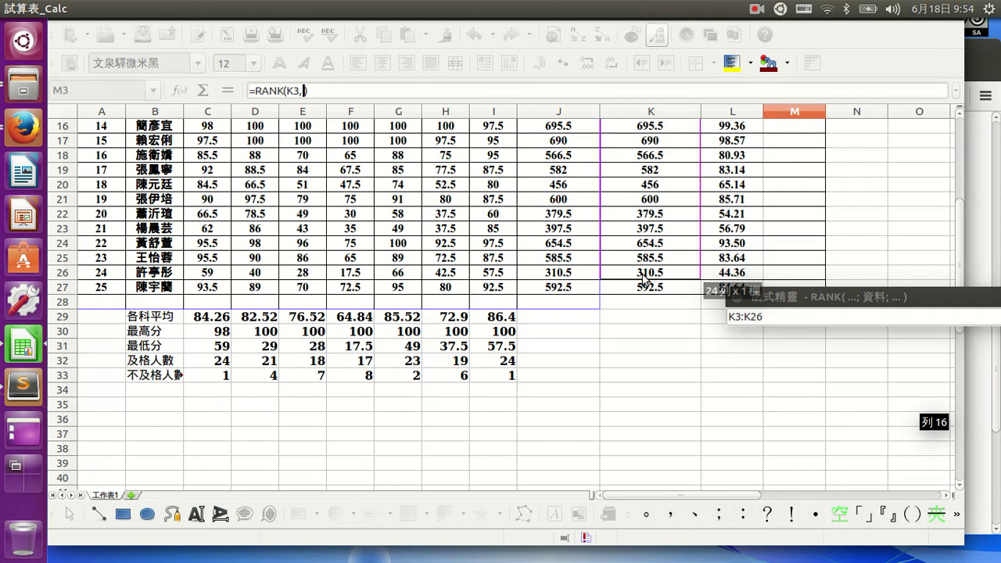
left_click_drag(643, 278, 643, 287)
Make the row references of the data range absolute so it reads K$3:K$27
left_click_drag(854, 296, 854, 296)
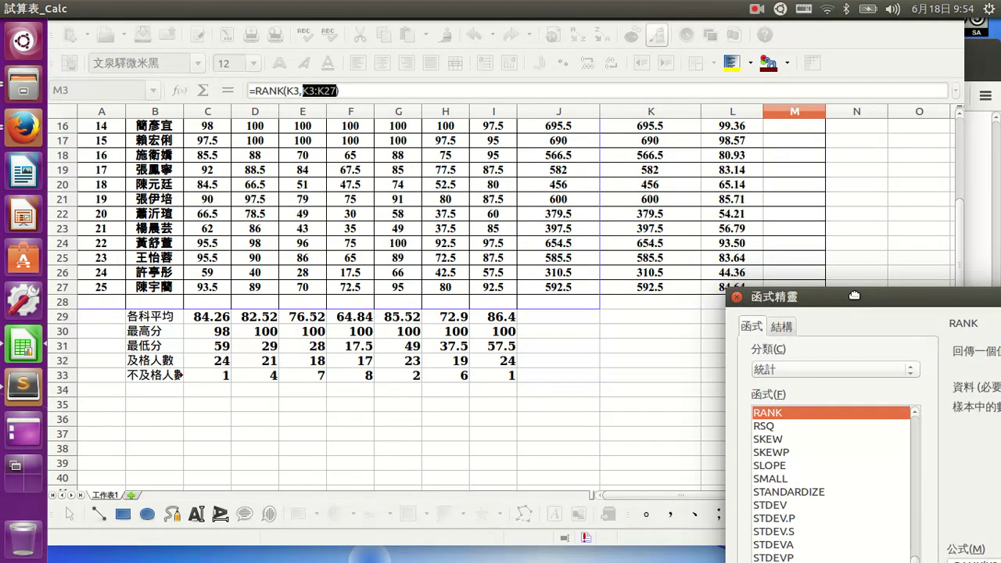
left_click_drag(854, 296, 333, 144)
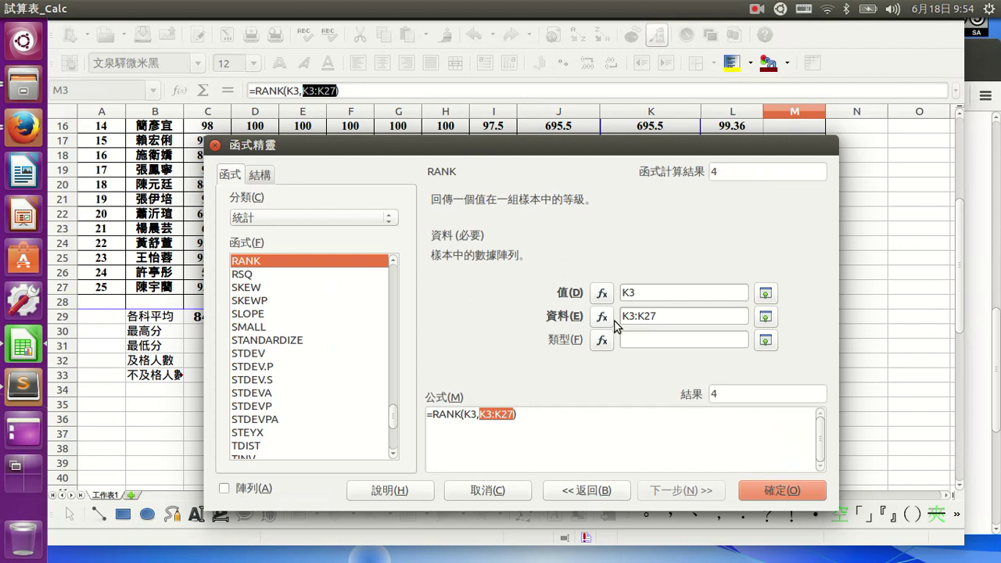
left_click(623, 317)
left_click(629, 316)
type("$")
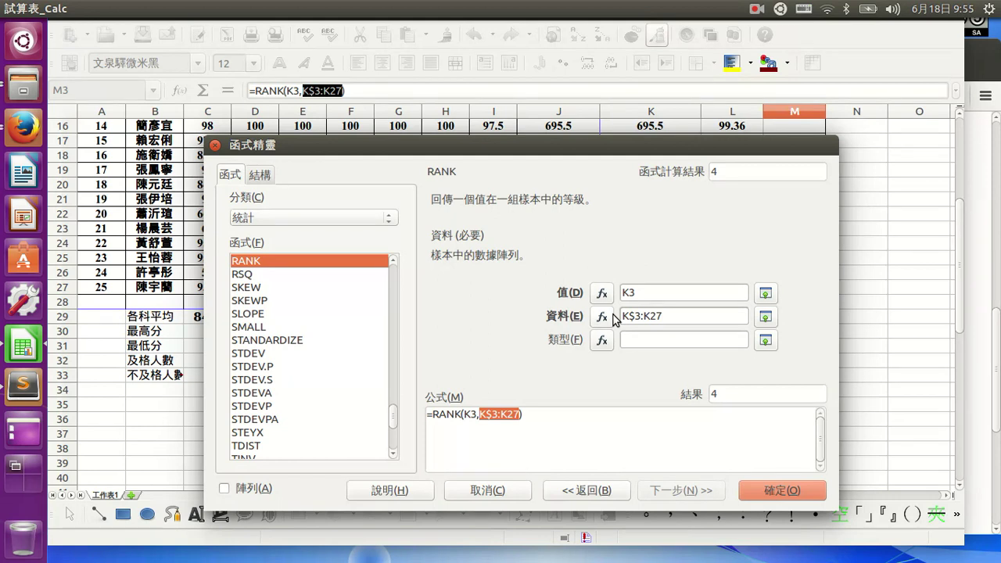
left_click(655, 315)
type("$")
Set the RANK type argument (類型) to 0 for descending order and insert the formula into M3
left_click(629, 339)
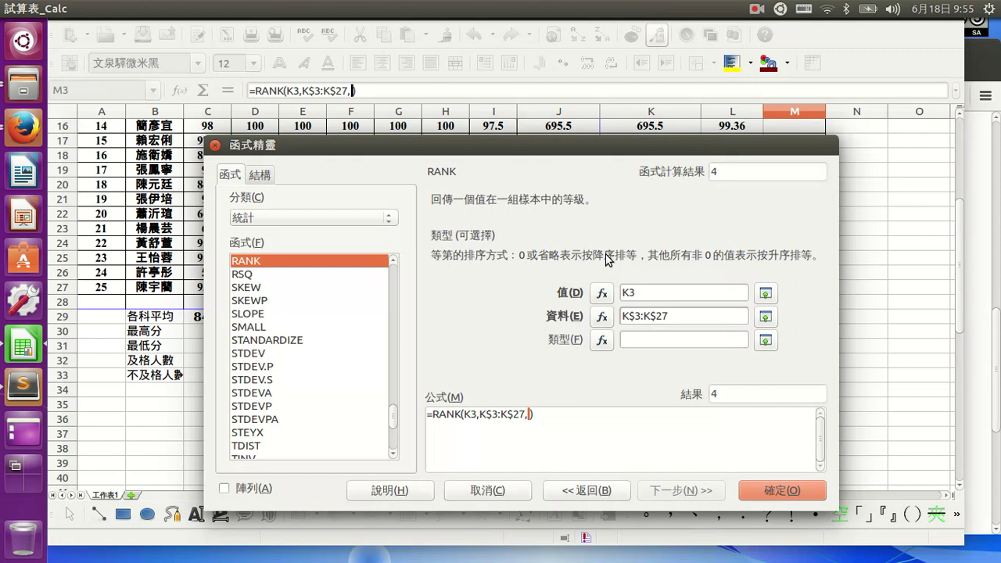
type("0")
left_click(782, 491)
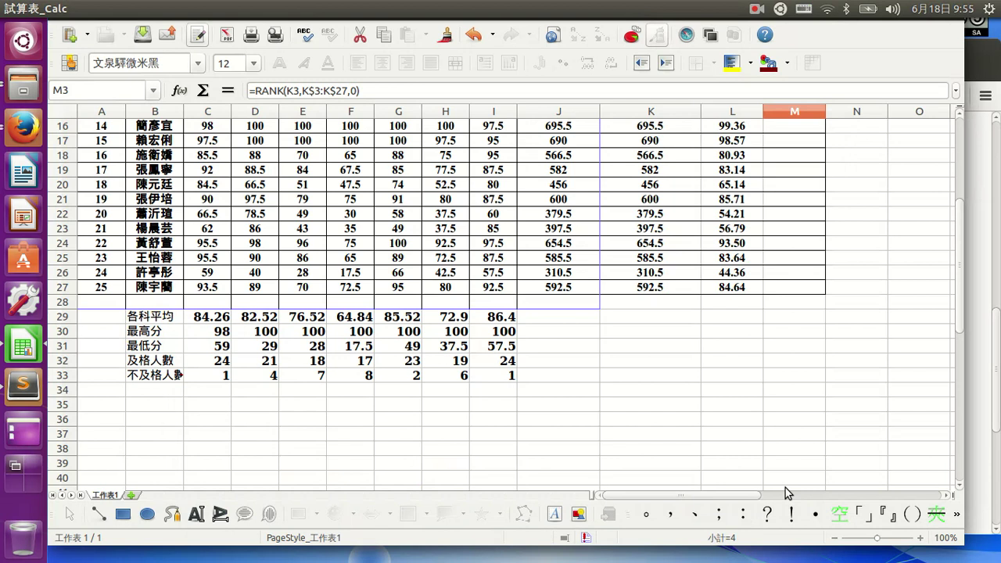
Fill the RANK formula from M3 down through M8 in the 排名 column
scroll(785, 488, "up", 5)
left_click_drag(826, 162, 827, 236)
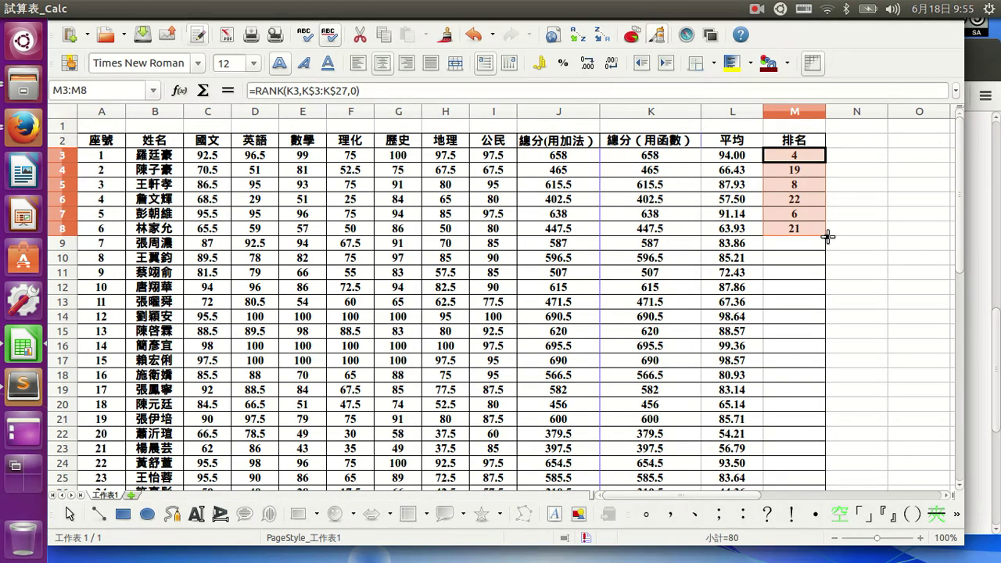
Compare the copied RANK formulas in M3 through M8, checking the value reference and the fixed data range
left_click(792, 157)
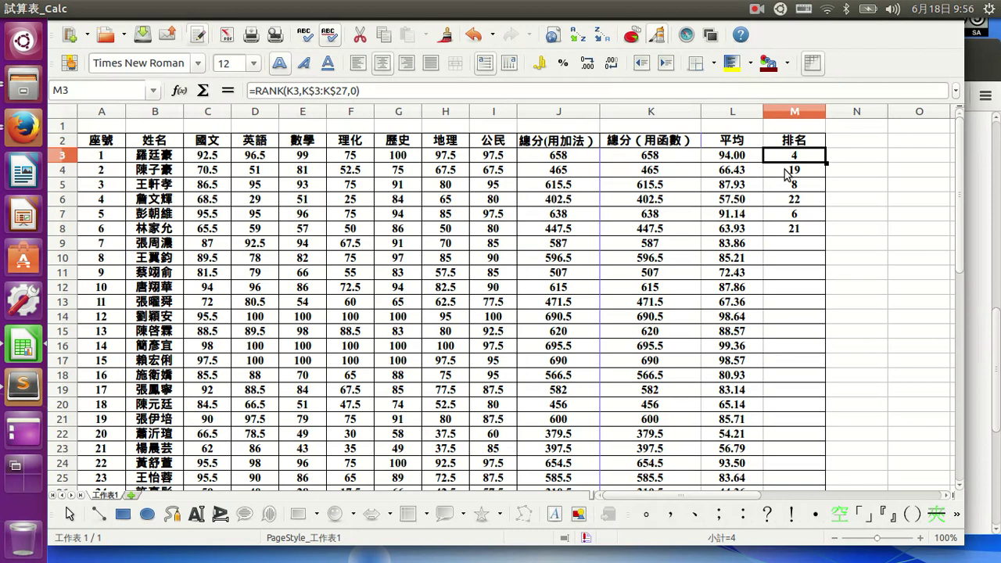
key("Down")
key("Down")
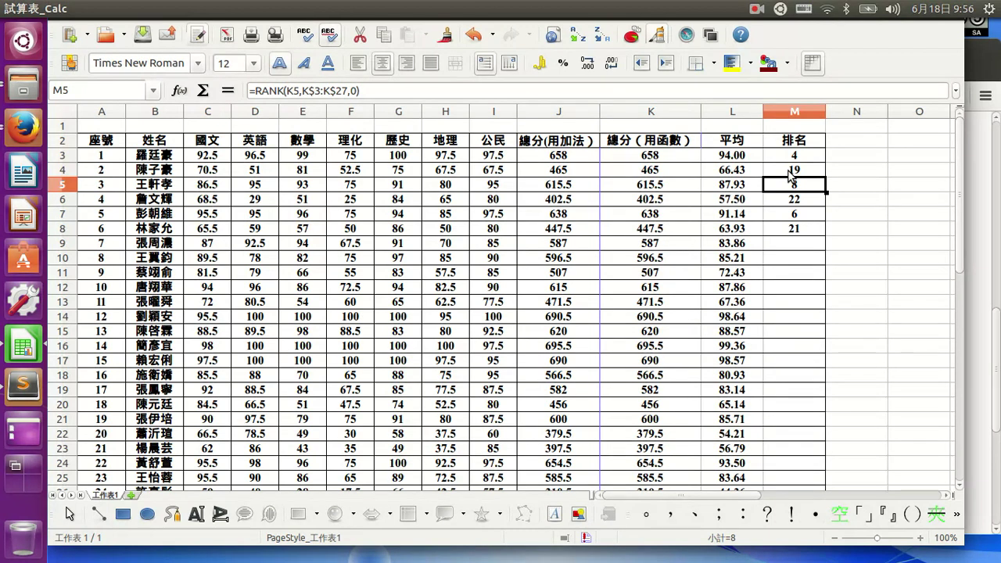
key("Up")
key("Up")
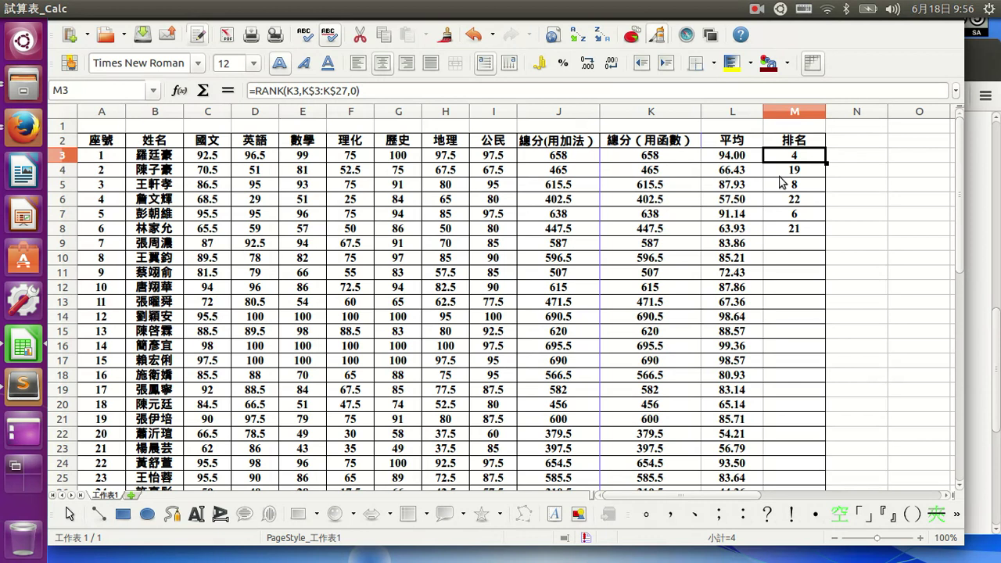
key("Down")
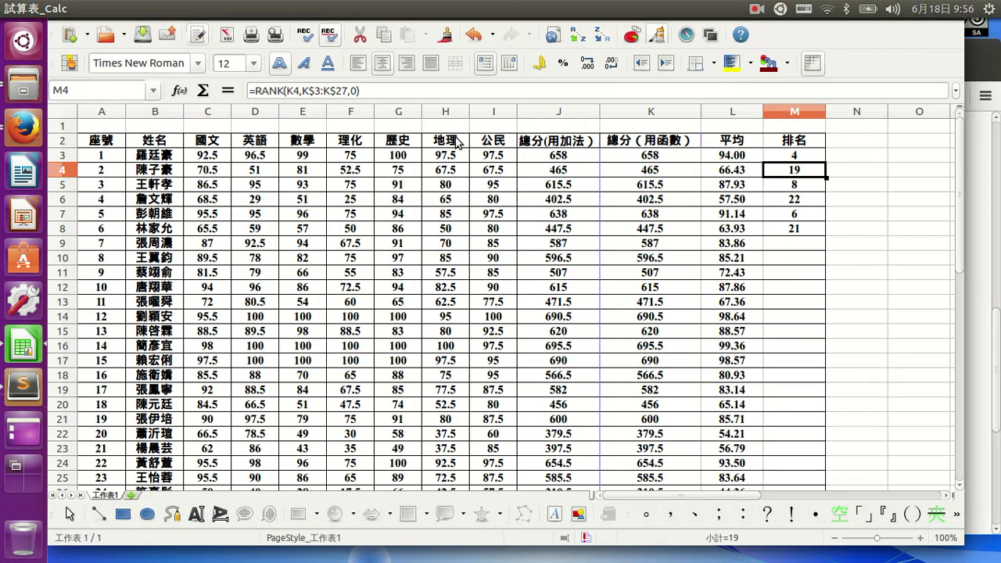
left_click(787, 186)
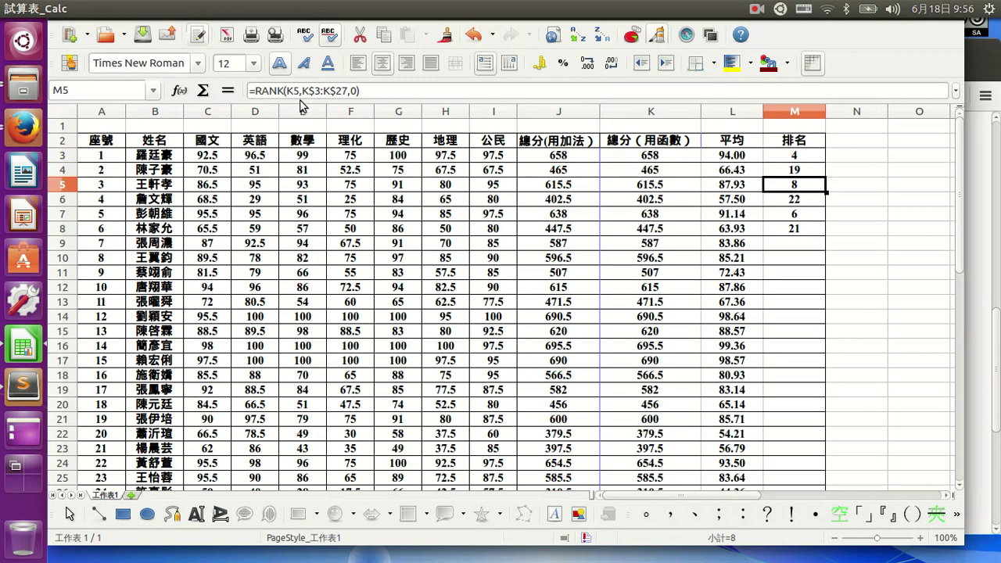
key("Down")
key("Down")
key("Down")
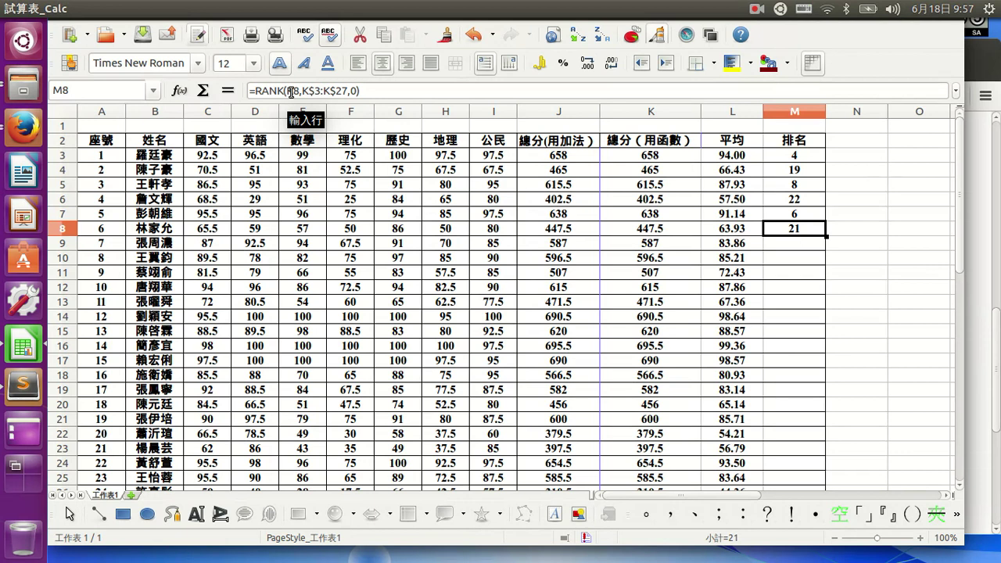
key("Up")
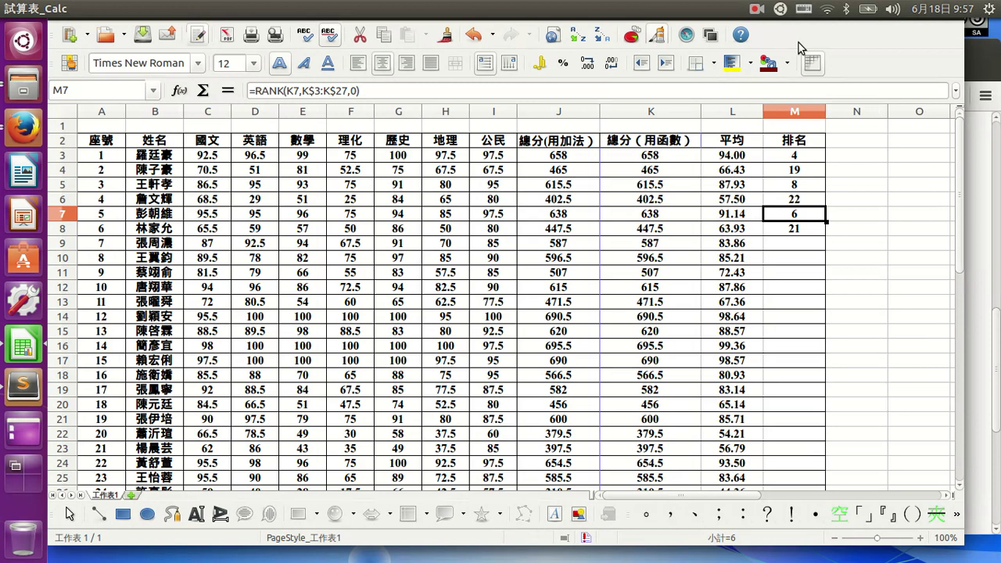
left_click(781, 8)
mouse_move(751, 10)
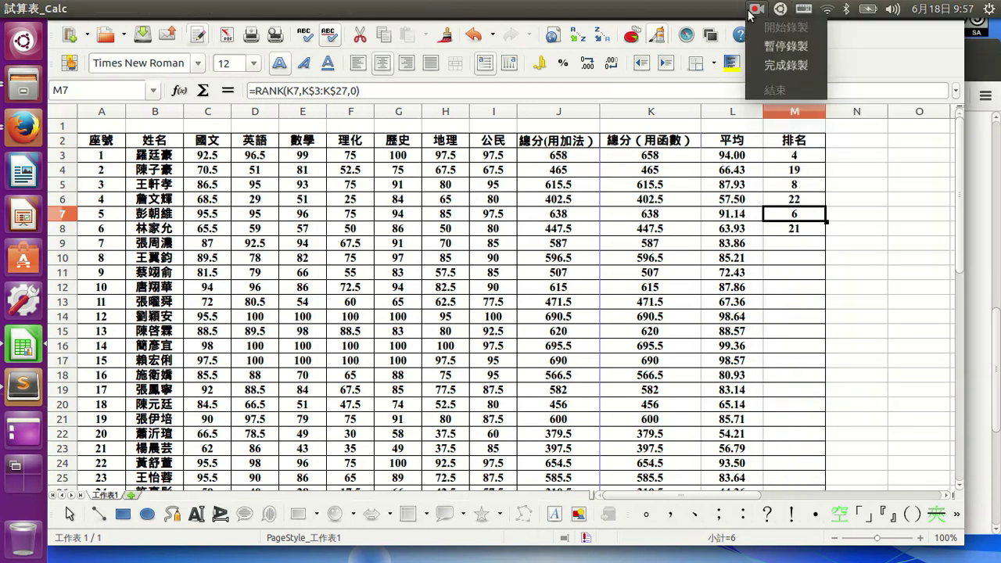